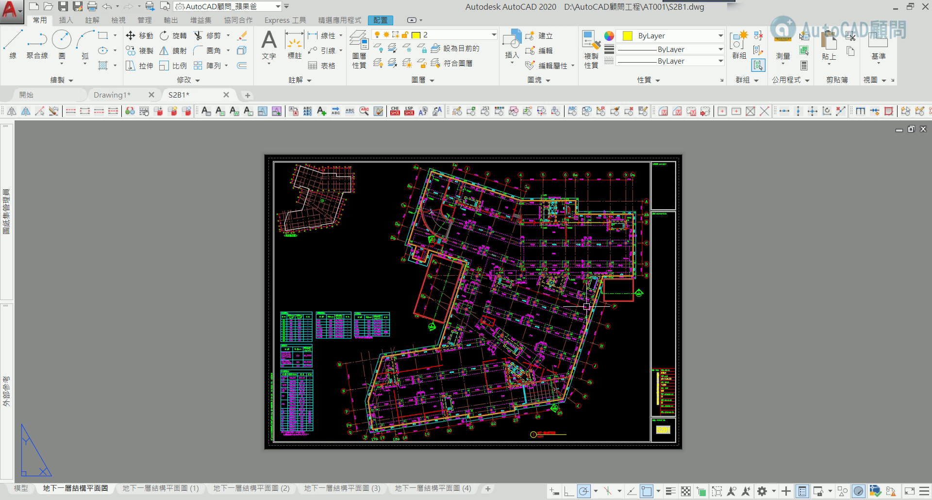
Zoom and pan around the current layout sheet, inspecting the lower plan area
scroll(553, 340, "up", 2)
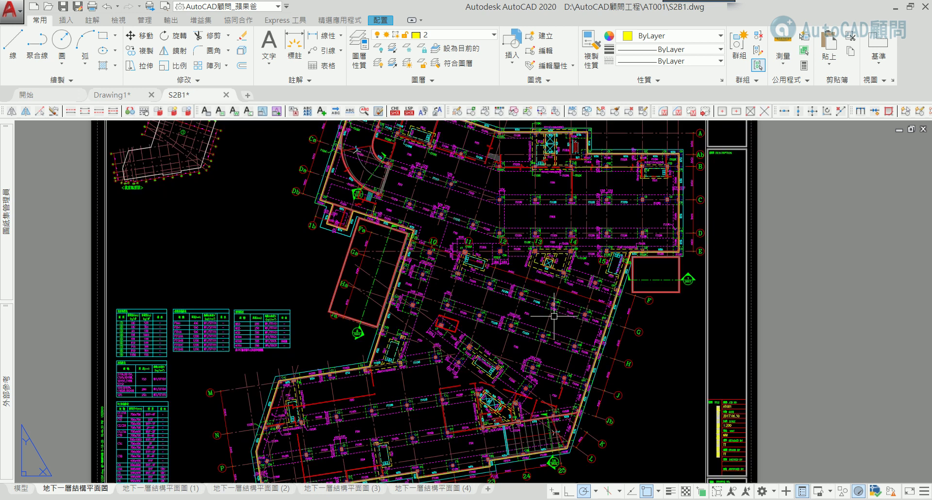
middle_click_drag(520, 342, 525, 254)
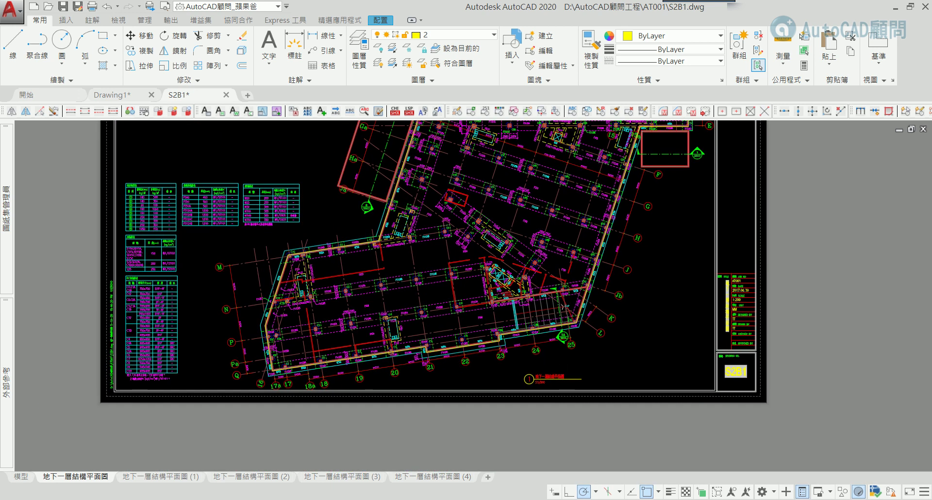
scroll(548, 390, "up", 5)
middle_click(548, 389)
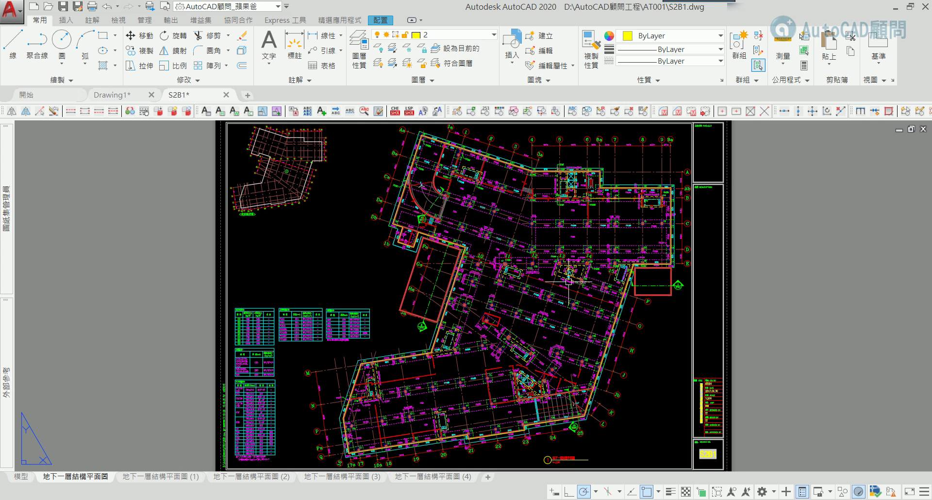
scroll(551, 374, "up", 1)
scroll(560, 406, "up", 3)
scroll(542, 401, "up", 2)
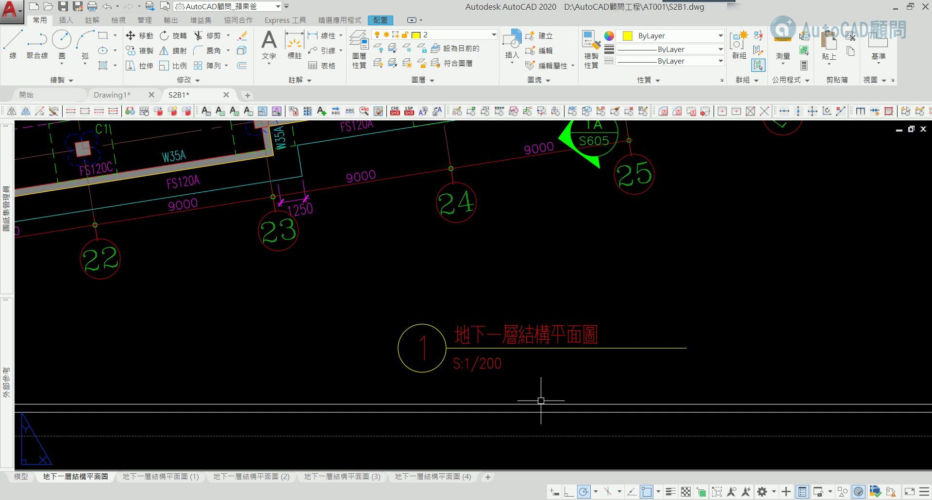
scroll(540, 400, "down", 10)
scroll(537, 377, "up", 1)
scroll(549, 344, "up", 1)
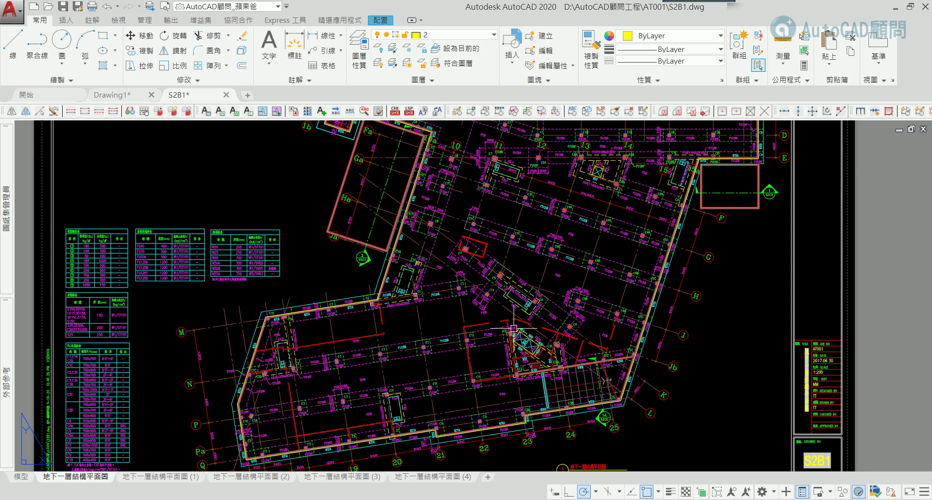
scroll(479, 238, "up", 2)
scroll(468, 257, "up", 3)
scroll(462, 249, "up", 2)
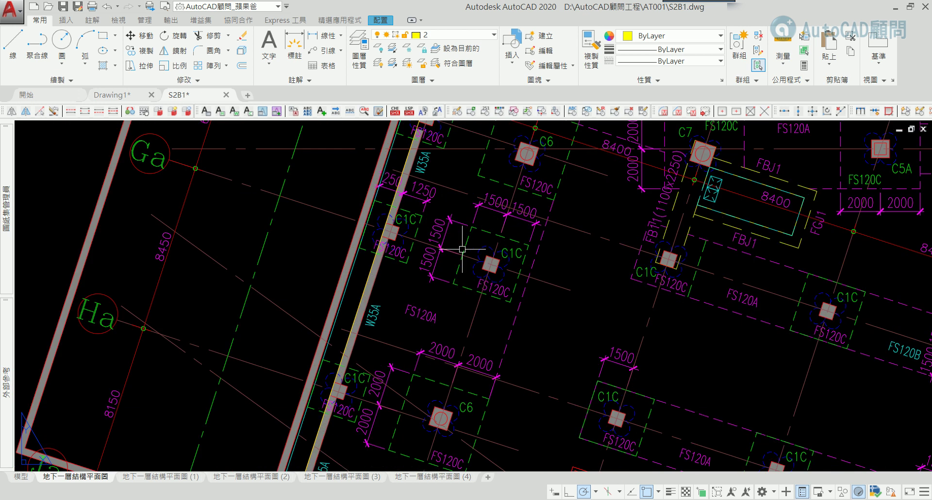
scroll(402, 254, "up", 2)
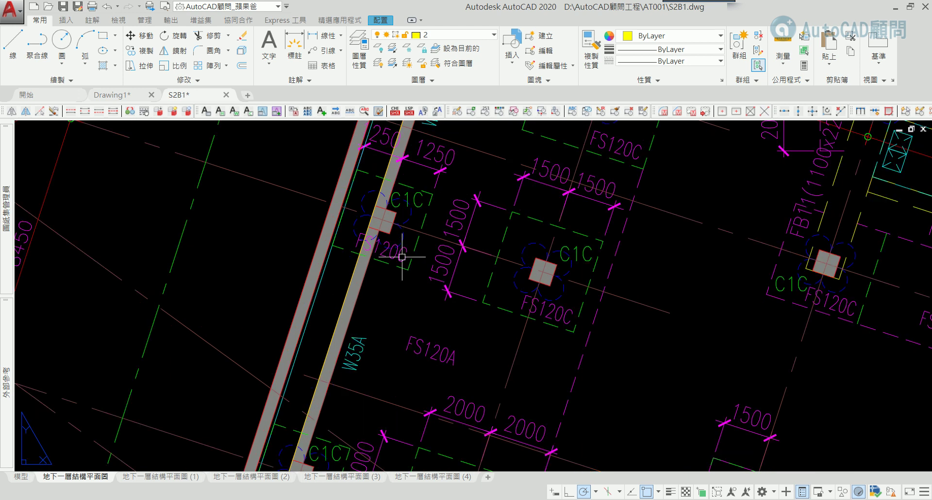
middle_click(427, 246)
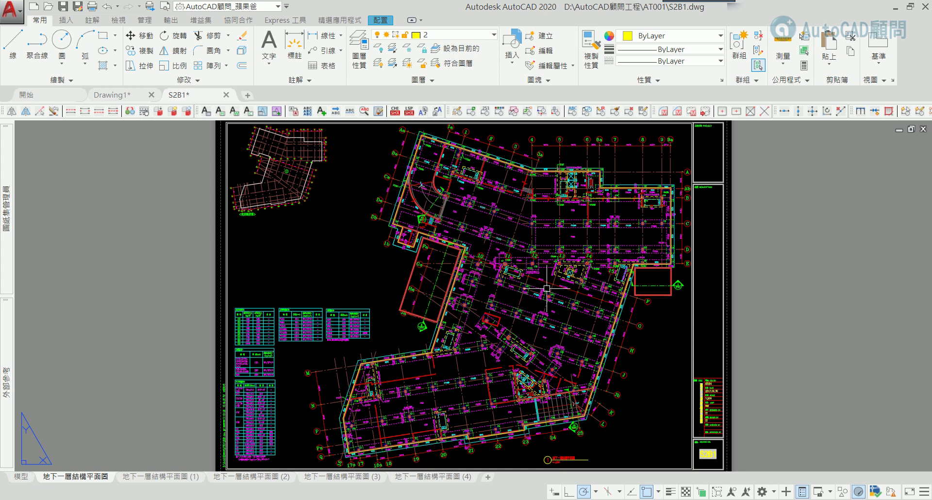
Zoom back out and reposition the sheet with the Pan (P) command to fit the view
scroll(522, 371, "up", 1)
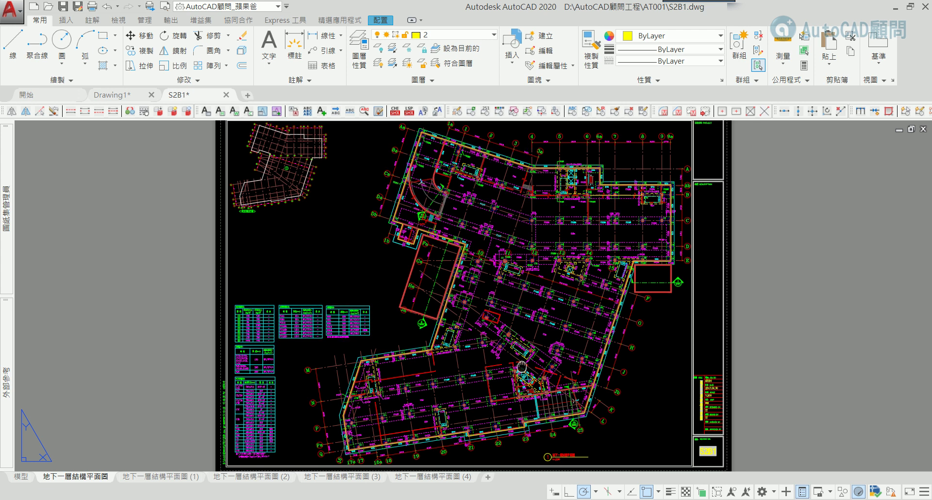
scroll(546, 377, "up", 2)
scroll(547, 378, "up", 2)
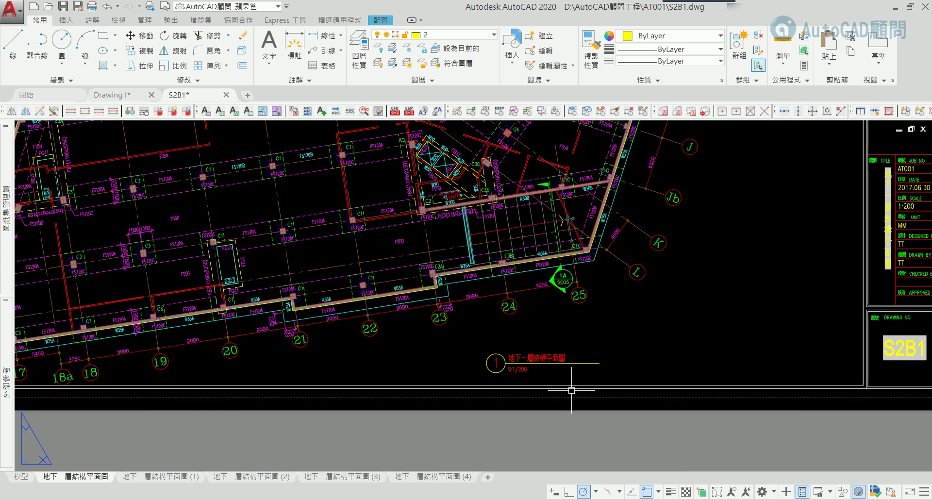
mouse_move(533, 353)
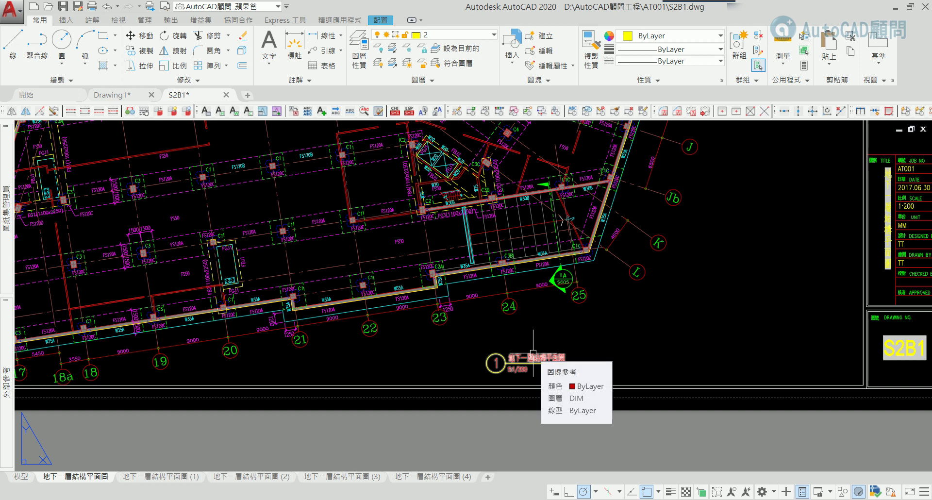
scroll(533, 358, "down", 6)
scroll(533, 358, "down", 2)
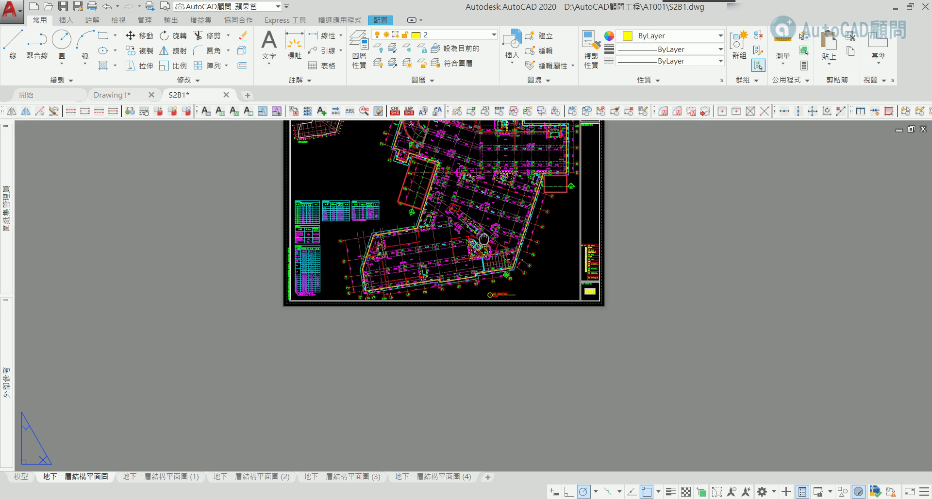
middle_click_drag(367, 148, 374, 189)
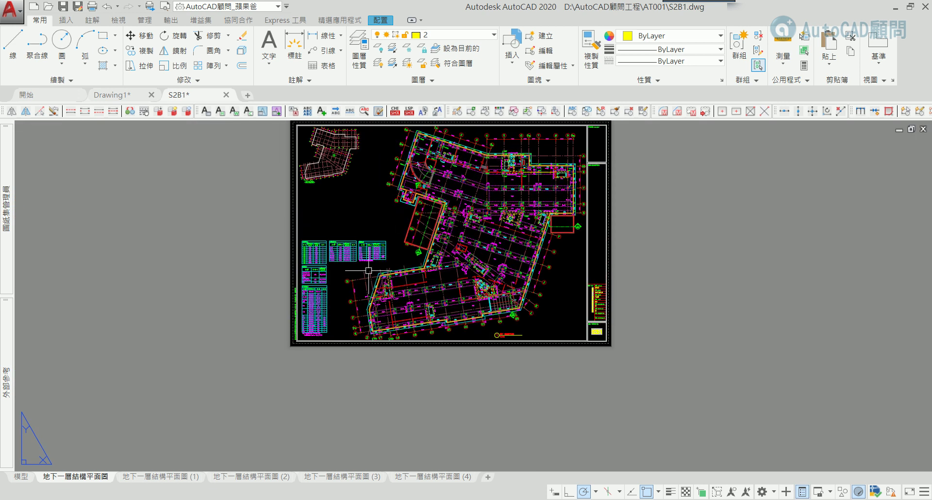
type("p")
key("Return")
middle_click(473, 296)
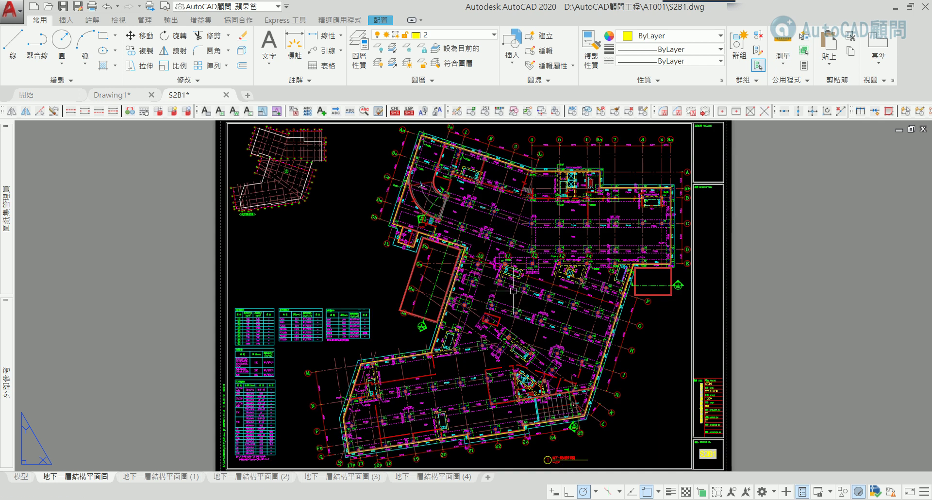
Show layout 地下一層結構平面圖 (1) and zoom into its key plan and 1:100 scale field
left_click(160, 479)
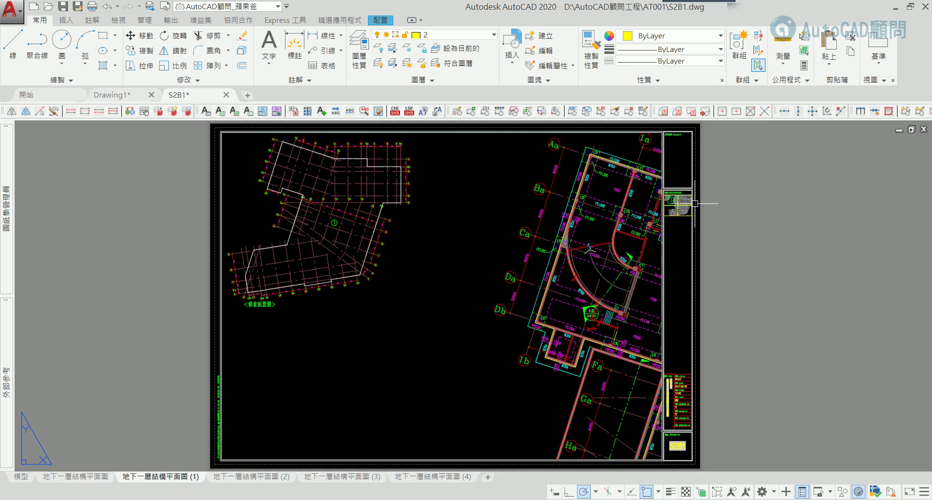
scroll(695, 203, "up", 8)
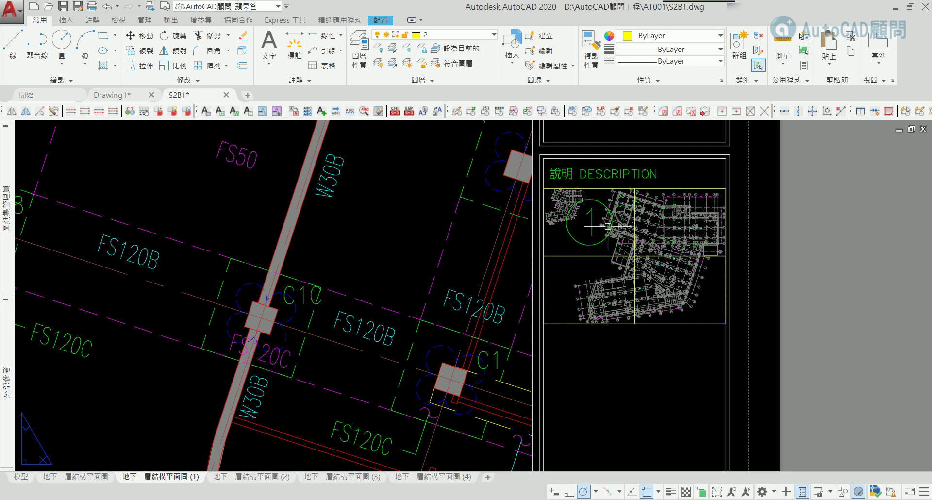
scroll(583, 229, "down", 5)
scroll(569, 268, "down", 3)
scroll(569, 267, "up", 1)
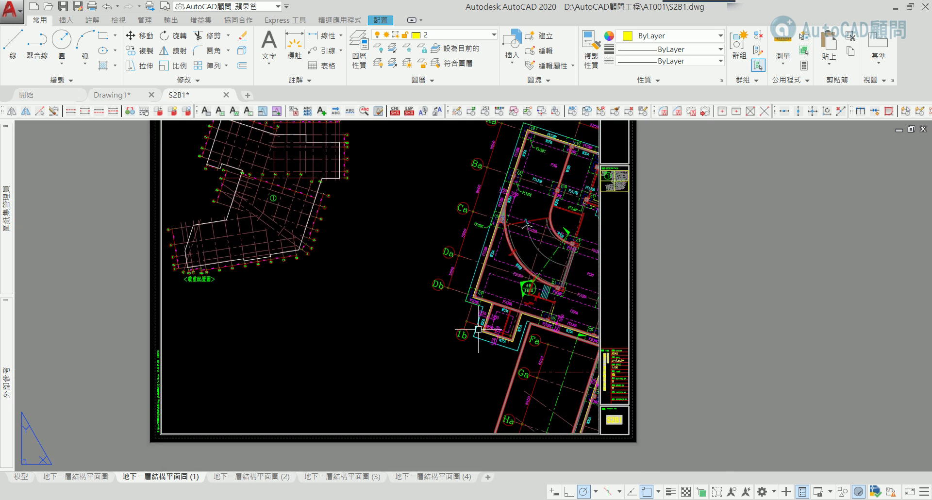
scroll(626, 375, "up", 4)
scroll(616, 366, "up", 4)
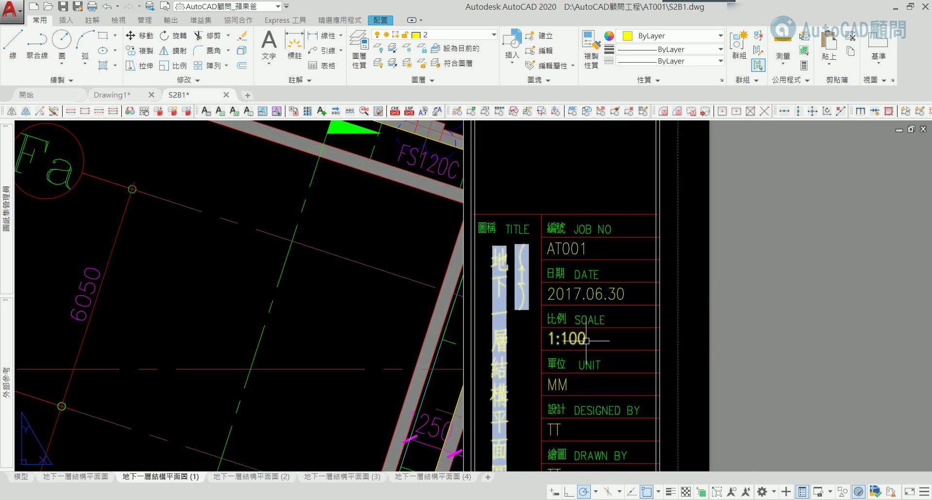
scroll(579, 330, "down", 2)
scroll(592, 301, "down", 1)
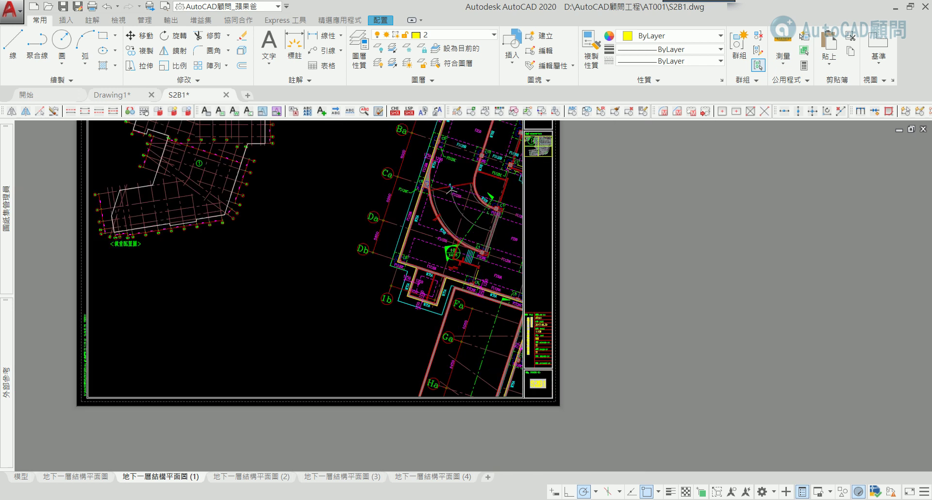
scroll(602, 272, "down", 1)
scroll(614, 247, "down", 1)
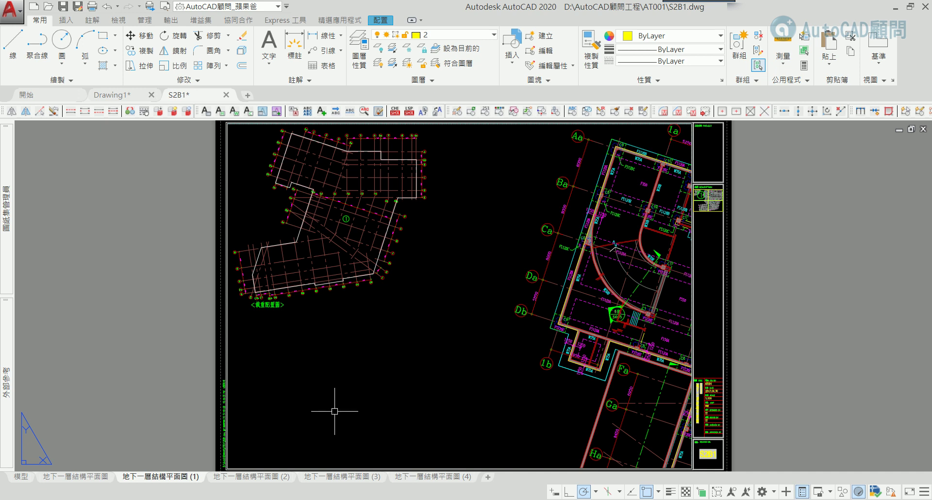
Step through layouts (2), (3) and (4), then switch to the 模型 model space
left_click(264, 478)
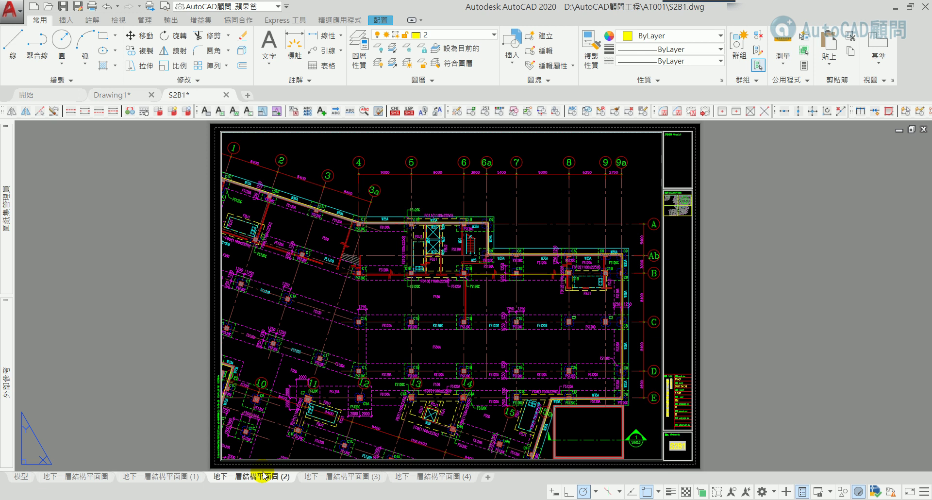
scroll(685, 199, "up", 6)
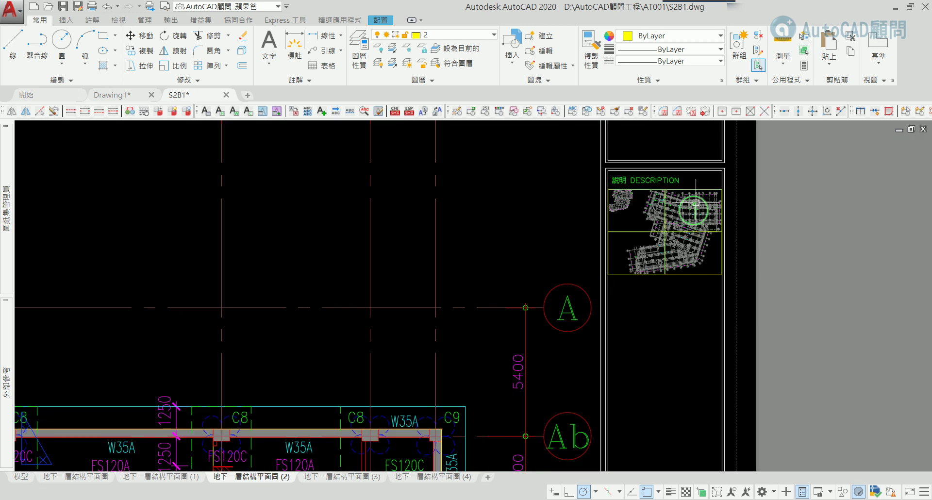
scroll(695, 202, "down", 6)
left_click(364, 480)
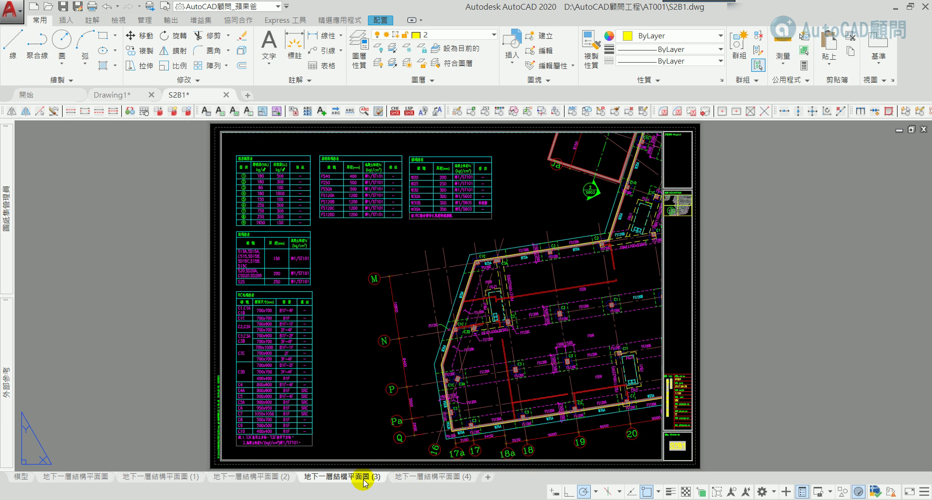
left_click(434, 478)
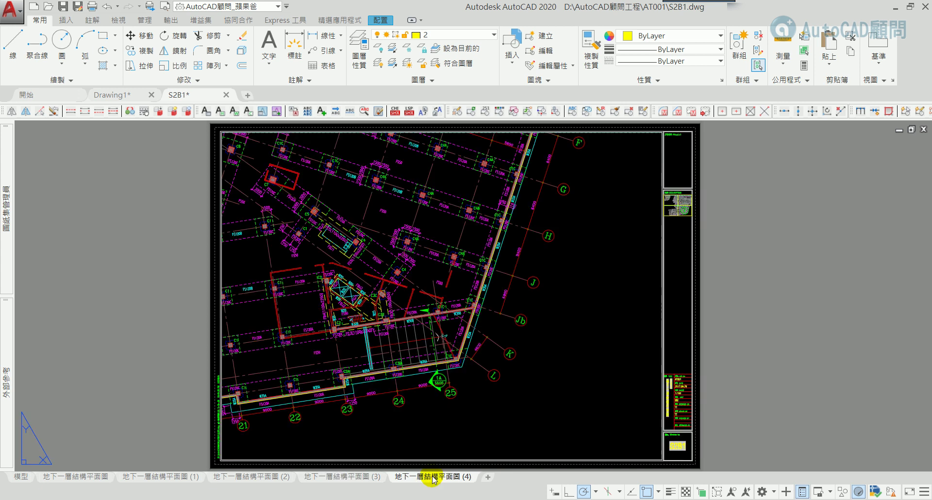
left_click(21, 477)
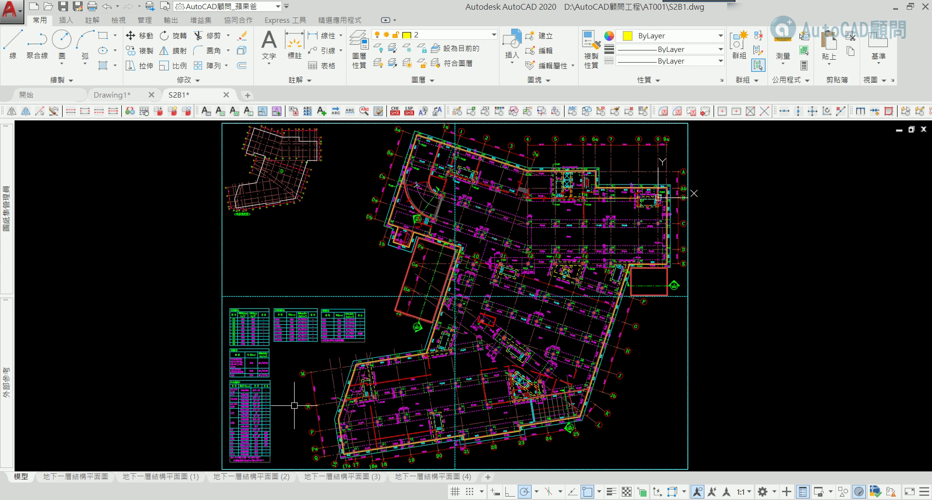
mouse_move(161, 477)
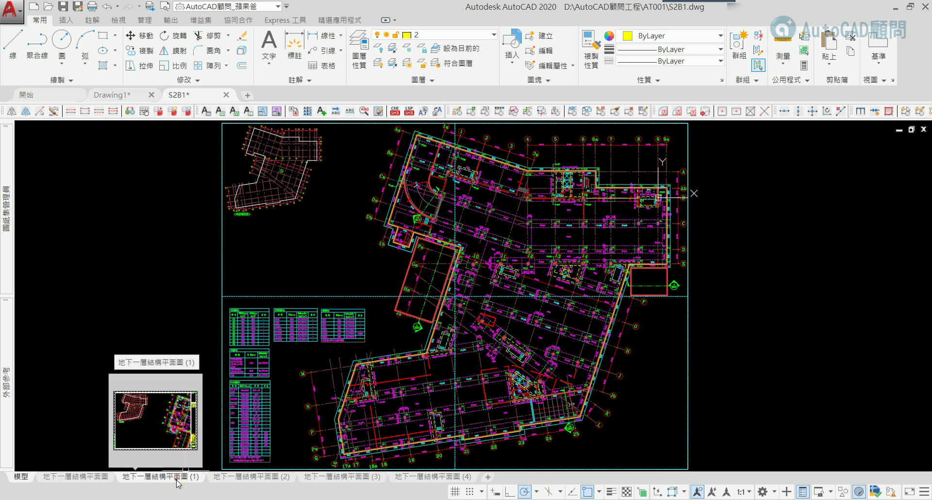
Return to layout (1) and zoom in and out on the key plan in the description block
left_click(177, 478)
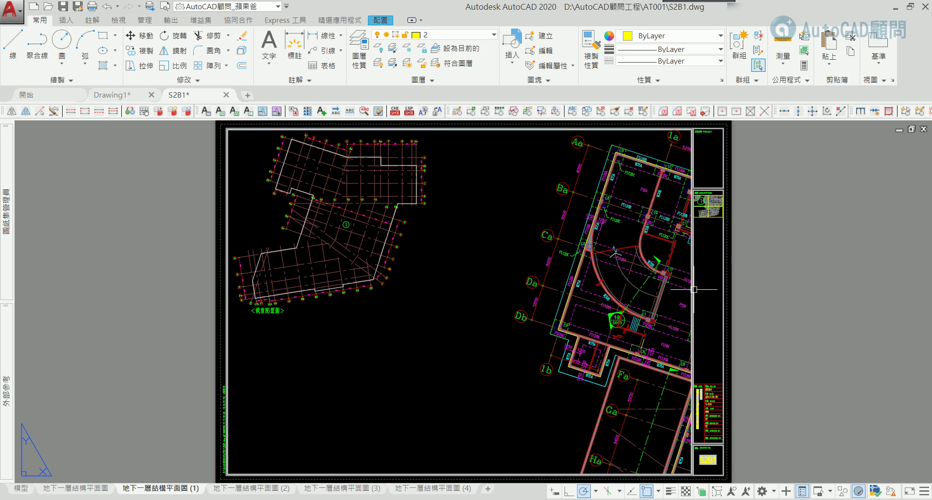
scroll(688, 205, "up", 2)
scroll(610, 278, "up", 2)
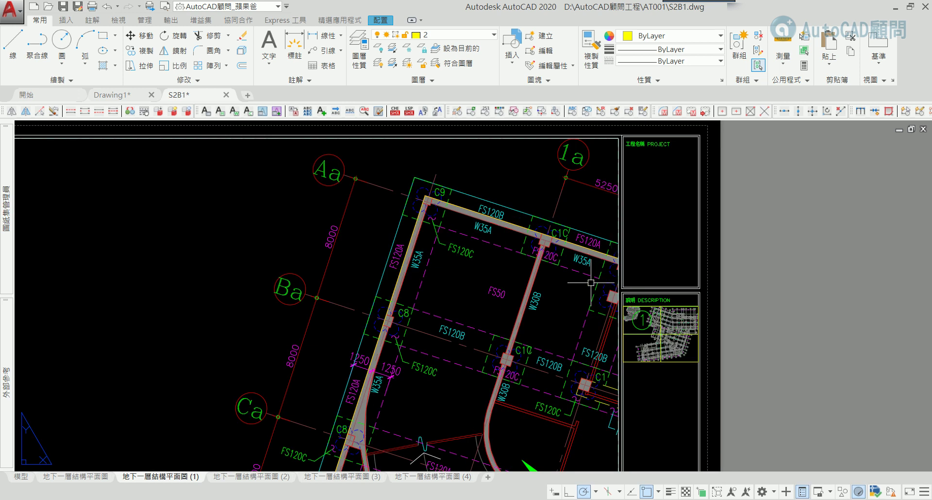
scroll(591, 283, "down", 2)
scroll(520, 282, "down", 2)
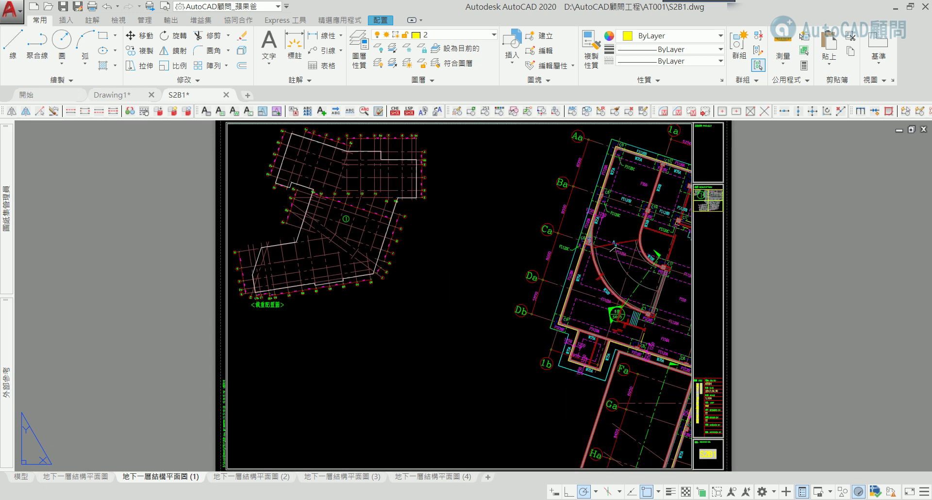
scroll(709, 192, "up", 3)
scroll(709, 191, "up", 7)
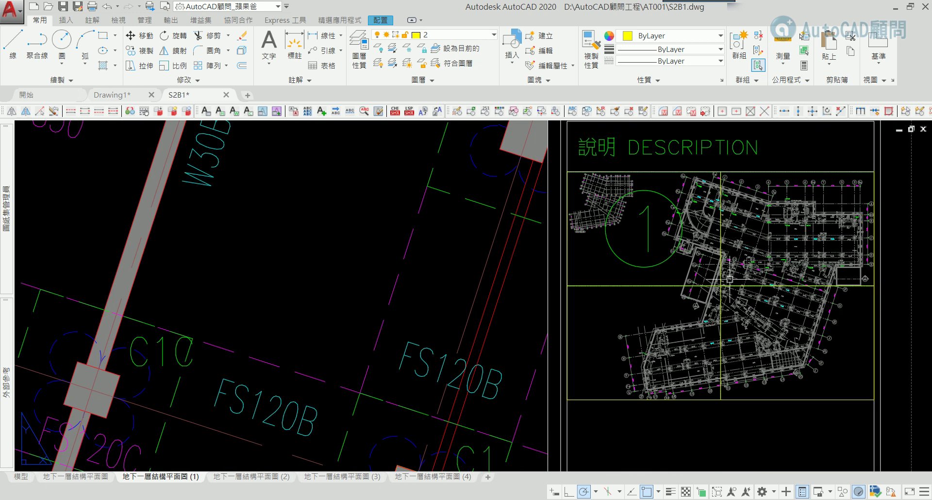
scroll(725, 178, "down", 2)
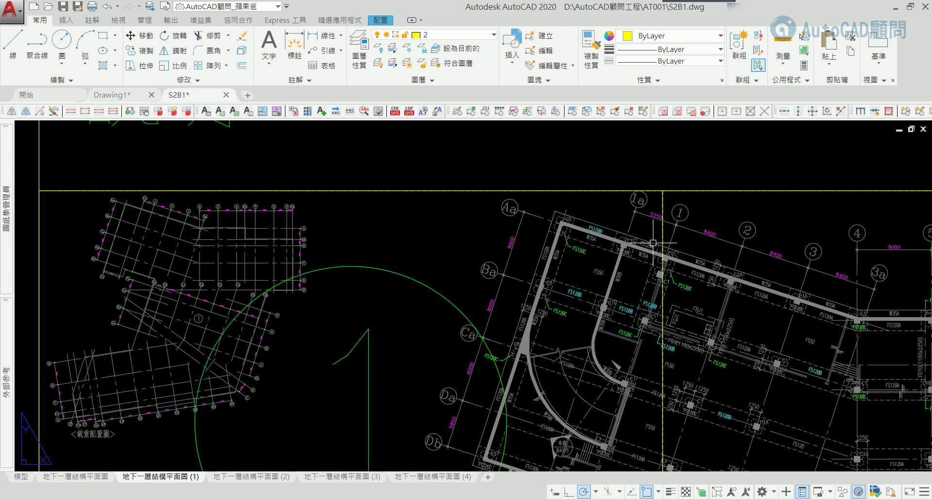
scroll(614, 246, "down", 3)
Switch to the first layout, 地下一層結構平面圖
left_click(55, 477)
mouse_move(21, 477)
left_click(60, 477)
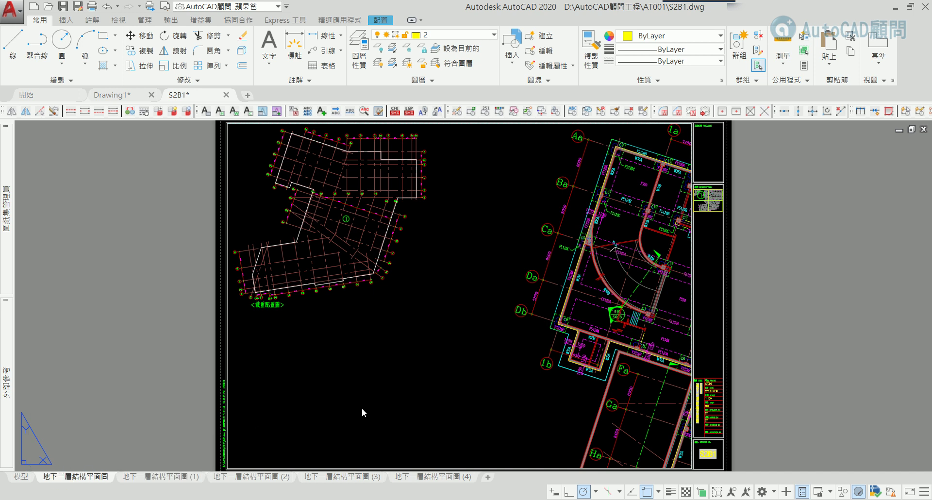